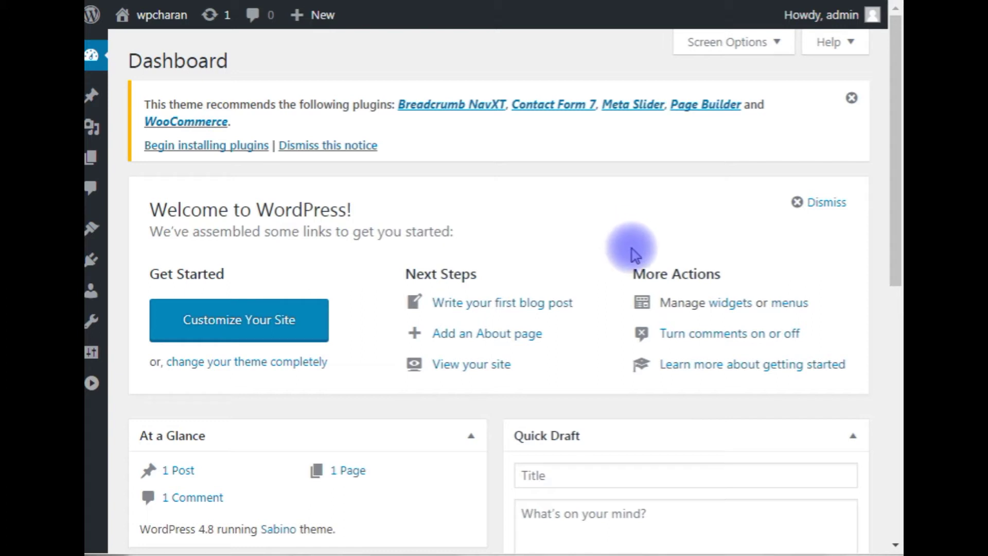
From Appearance > Widgets, add a Text widget to the Sidebar widget area.
mouse_move(93, 227)
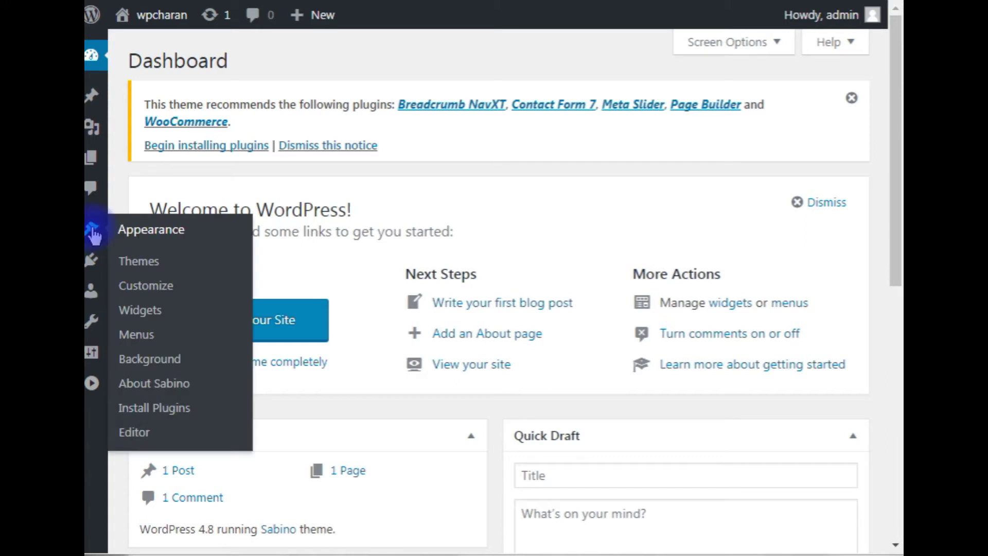
click(144, 313)
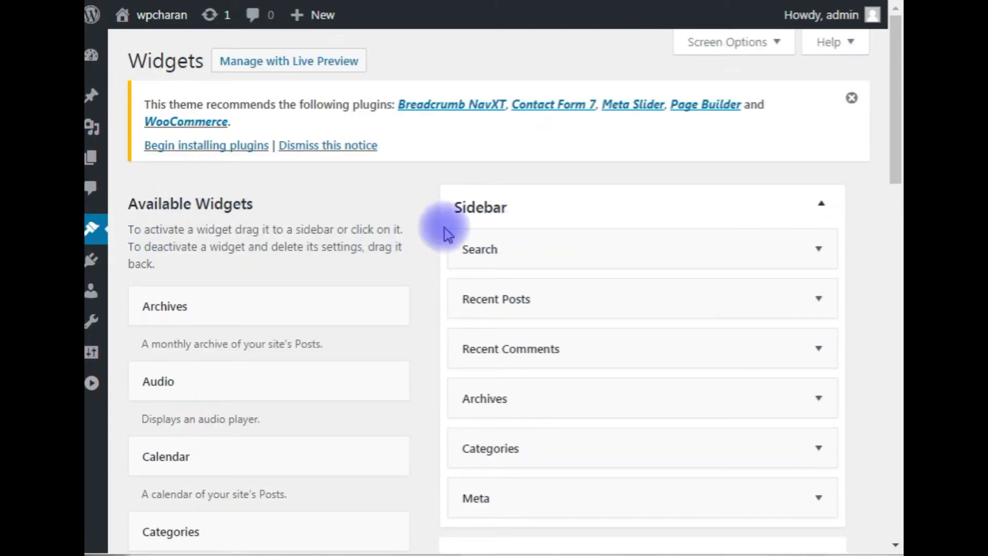
scroll(427, 220, down, 1)
scroll(427, 220, down, 12)
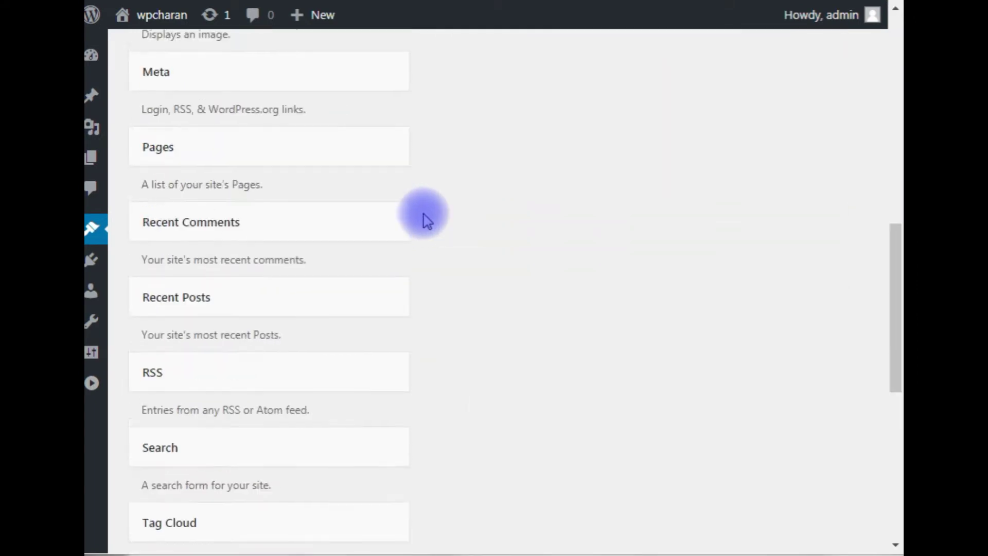
scroll(427, 220, down, 5)
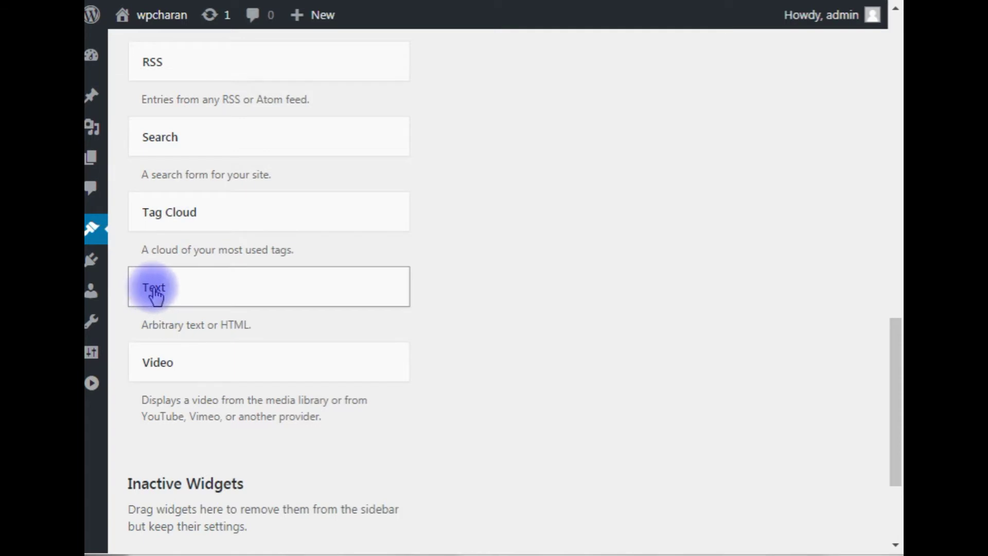
click(153, 287)
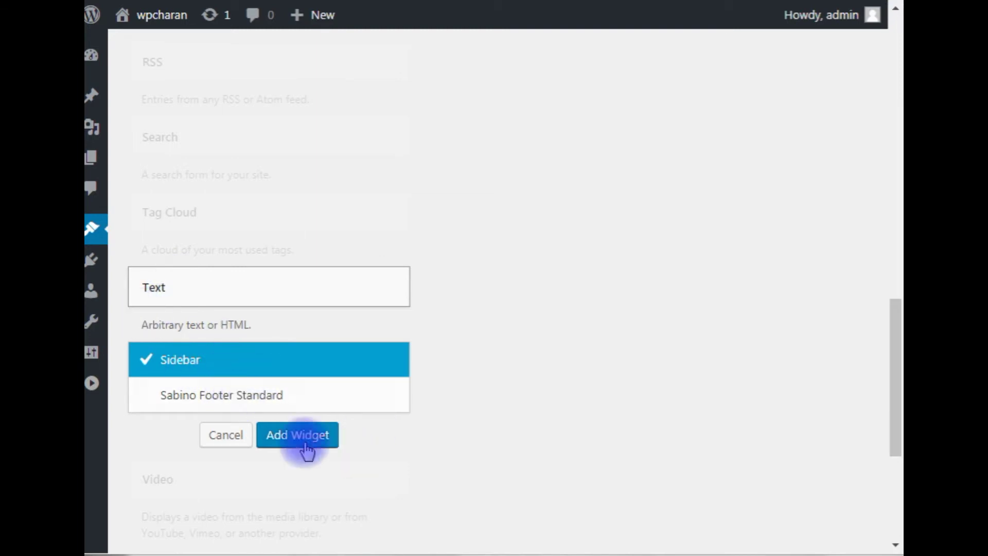
click(306, 447)
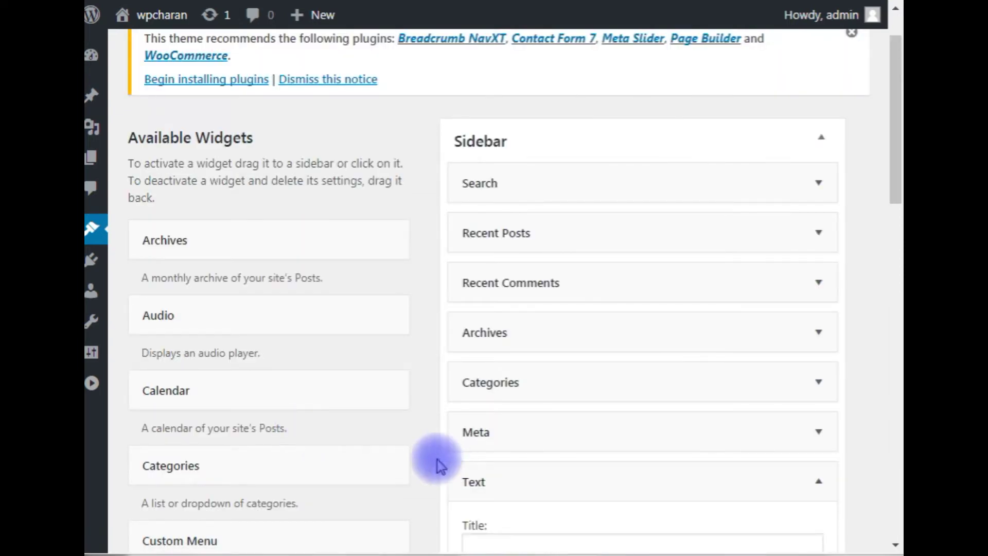
Title the Text widget 'Scrolling Text' and switch its content editor to Text (HTML) mode.
scroll(410, 432, down, 5)
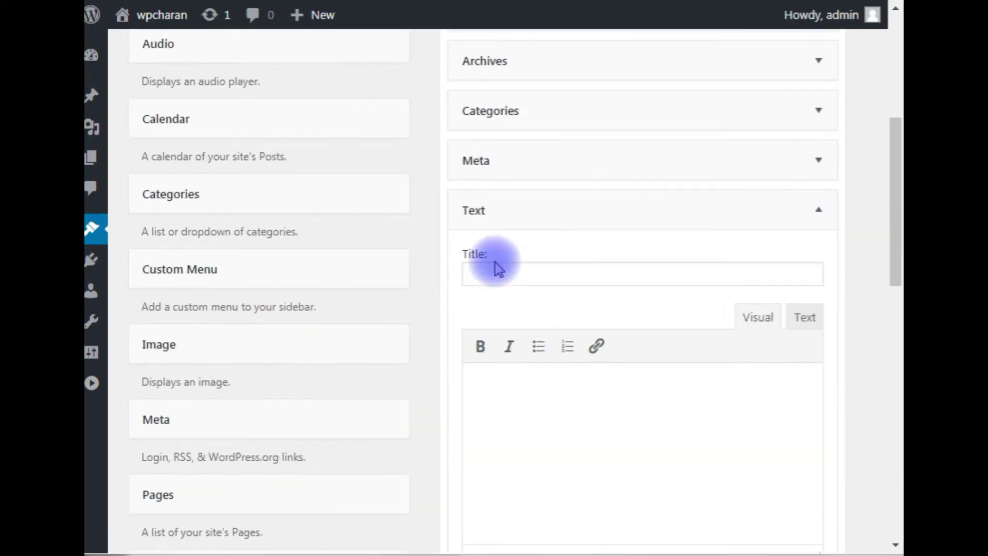
scroll(856, 186, up, 5)
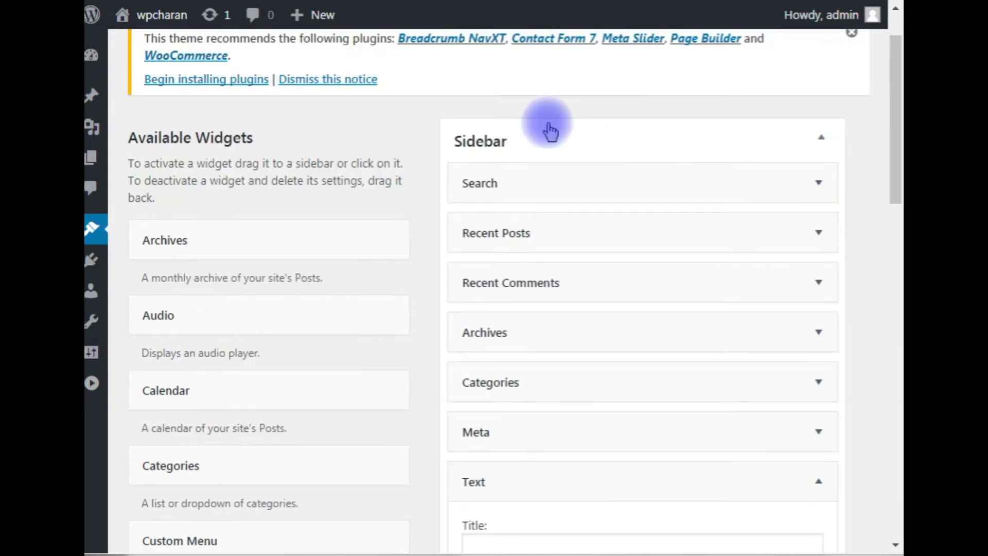
scroll(864, 205, down, 1)
scroll(862, 206, down, 6)
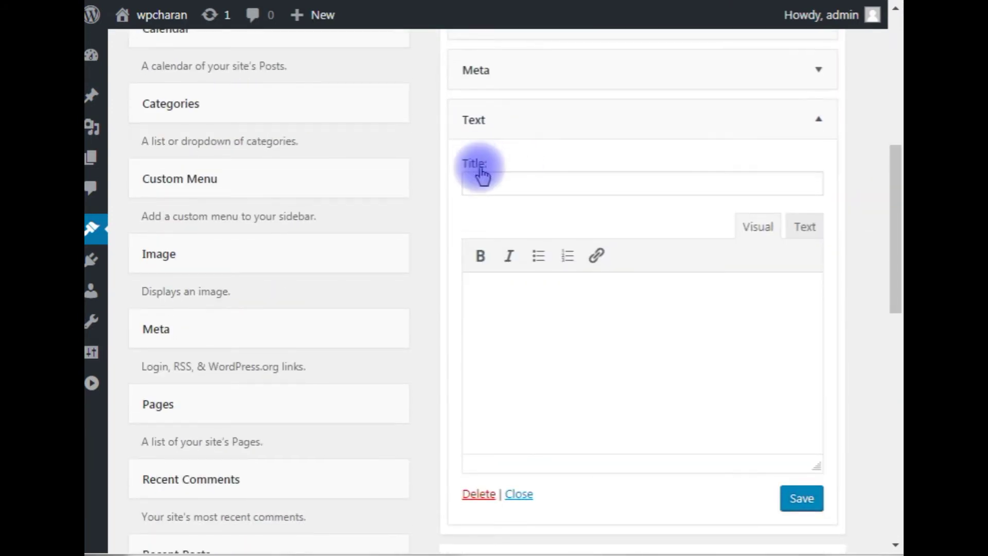
click(477, 184)
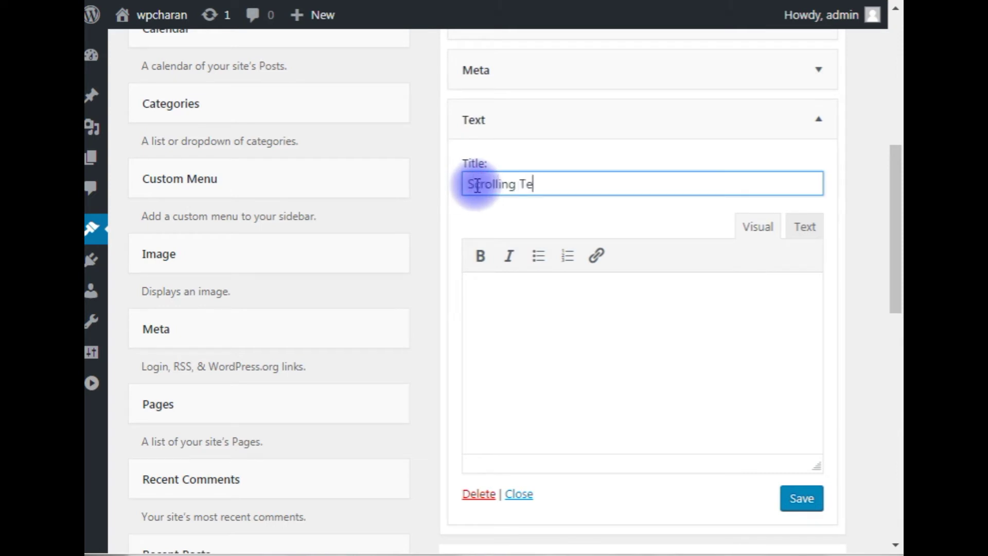
click(723, 335)
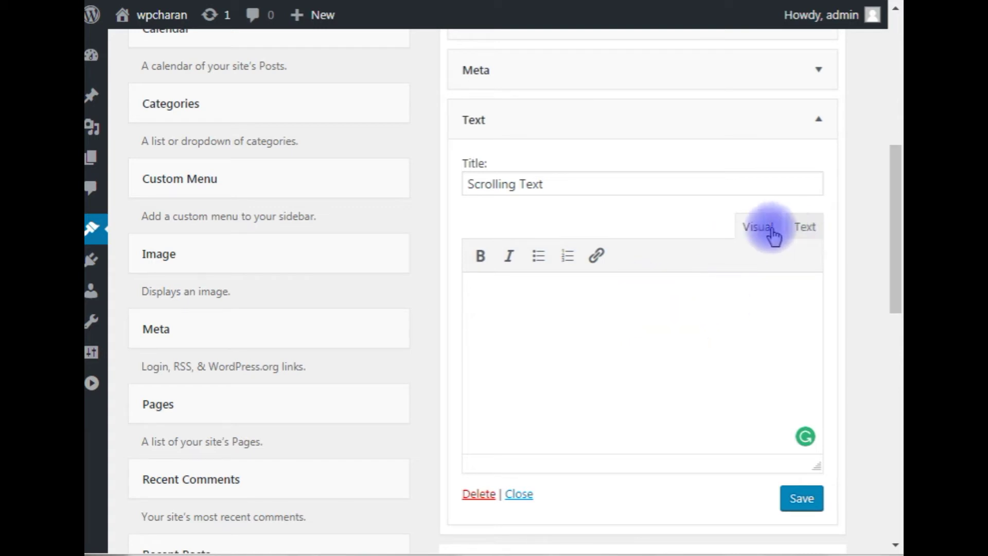
click(806, 227)
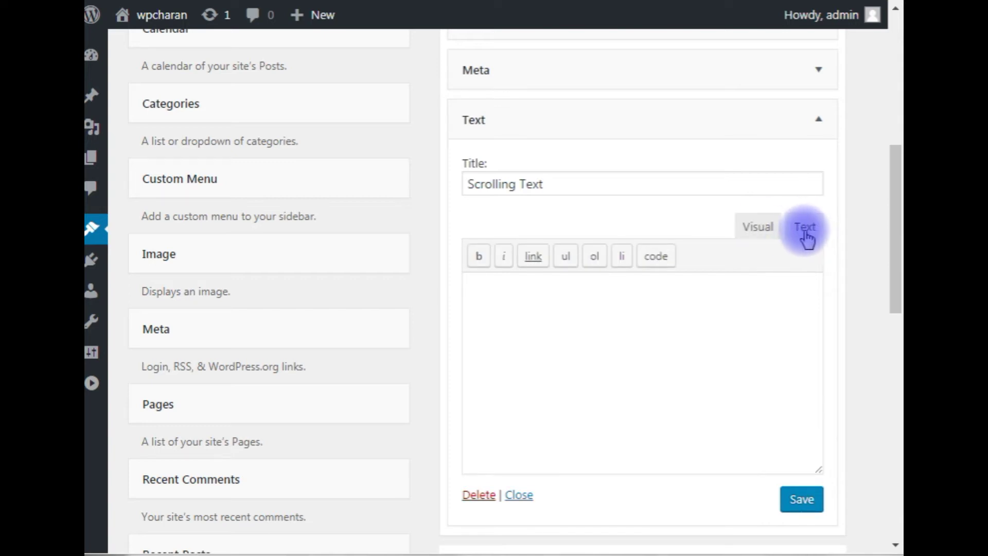
Write the opening marquee tag with behavior scroll, direction up and scrolldelay 1000.
click(501, 295)
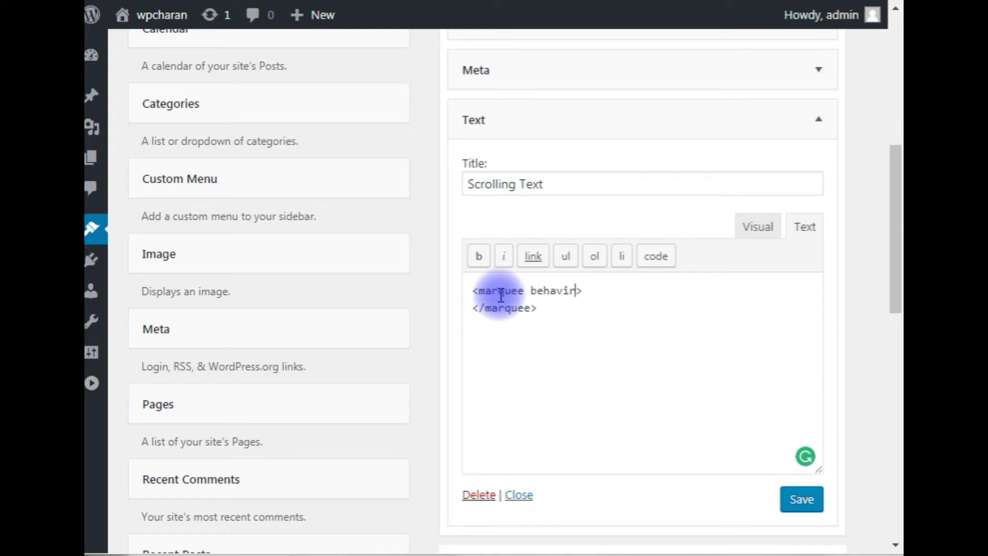
text(r)
text(="scroll")
text( d)
key(Left)
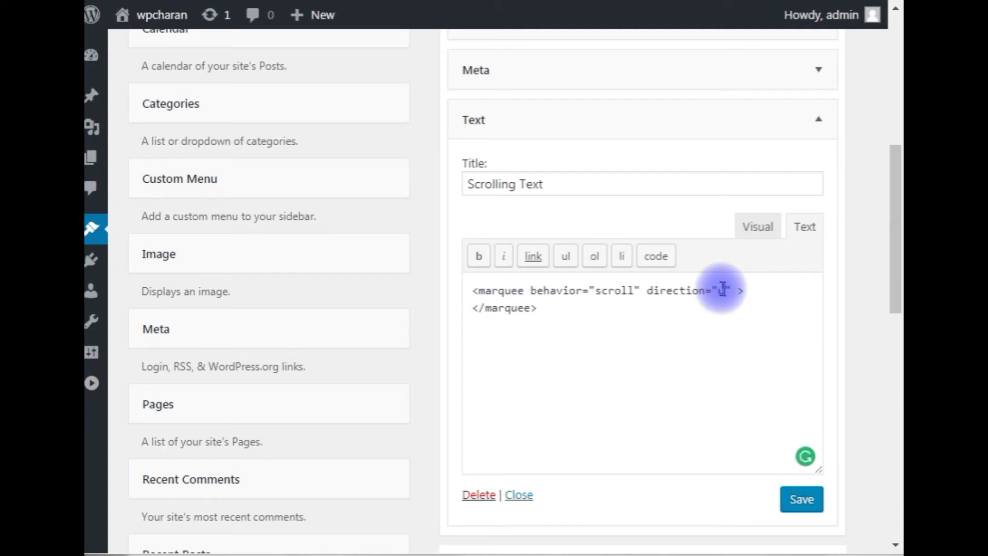
key(Right)
text(scroll)
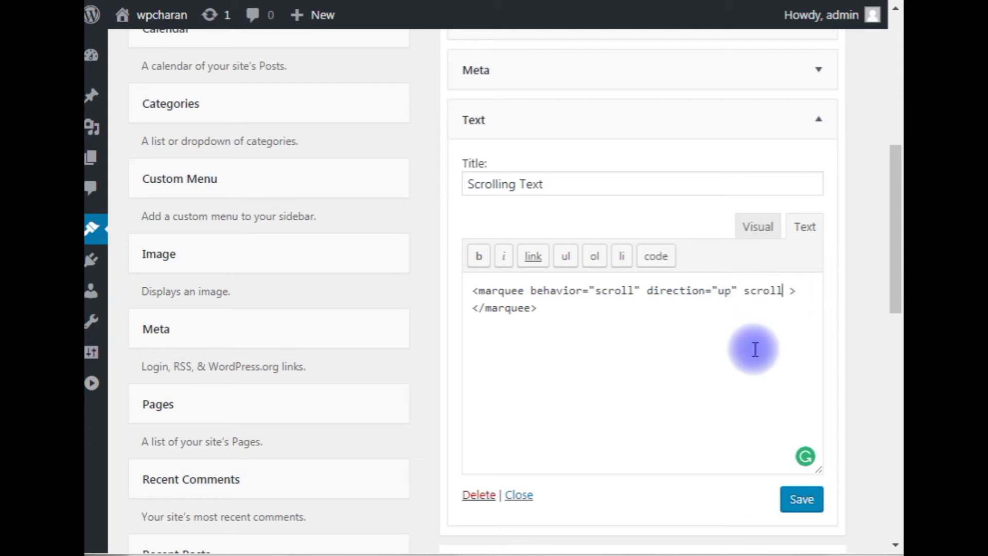
text(delay=")
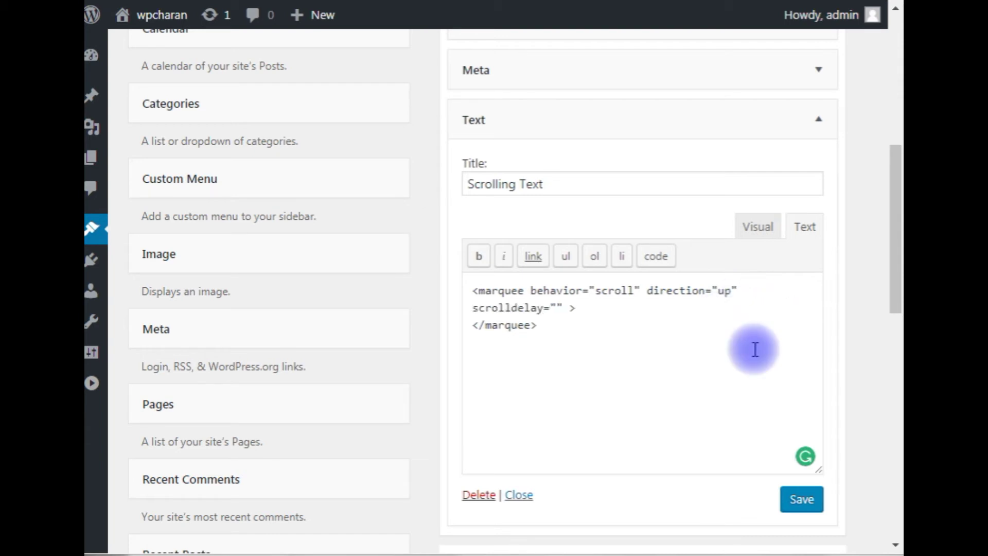
text(1000)
click(586, 307)
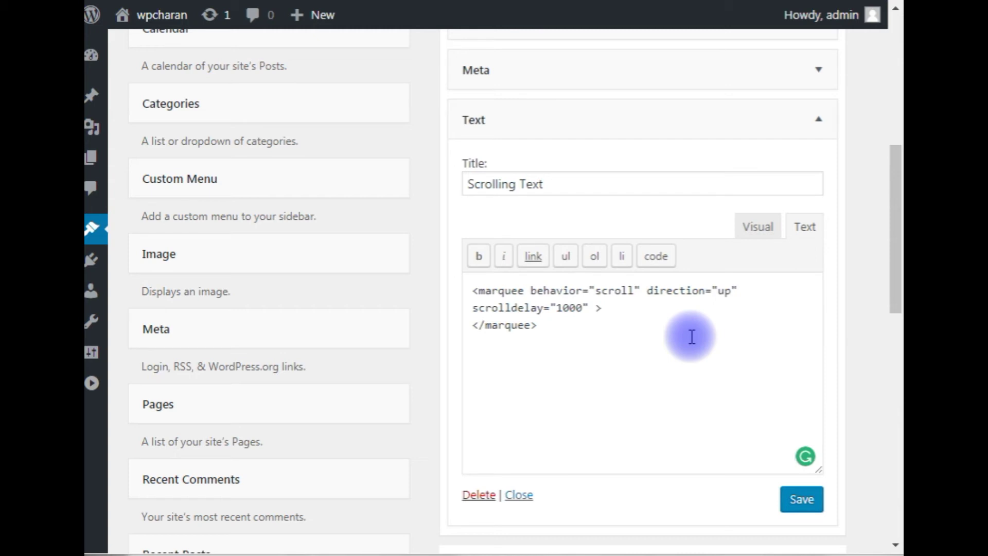
click(592, 308)
key(Return)
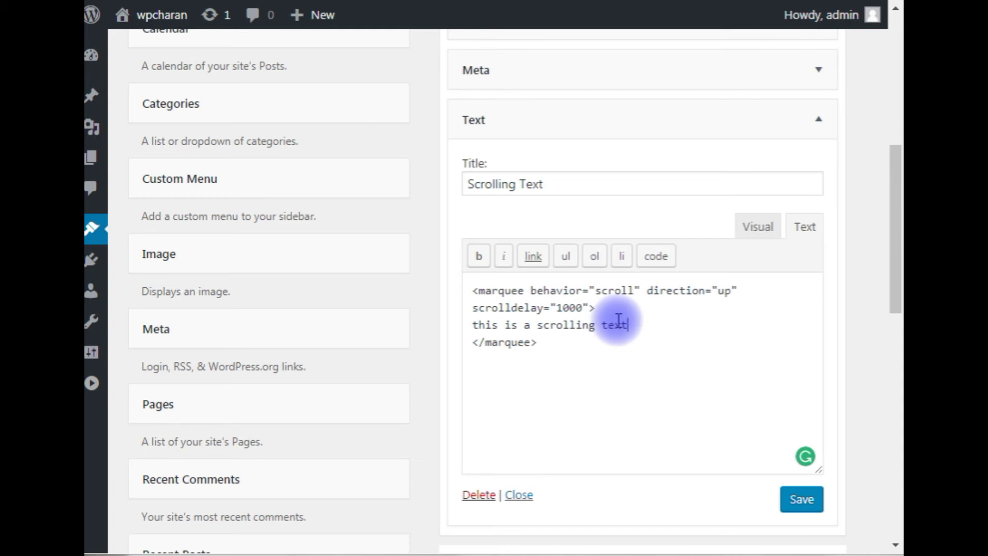
Fill the marquee with six 'this is a scrolling text!' lines and save the widget.
triple_click(618, 322)
key(ctrl+c)
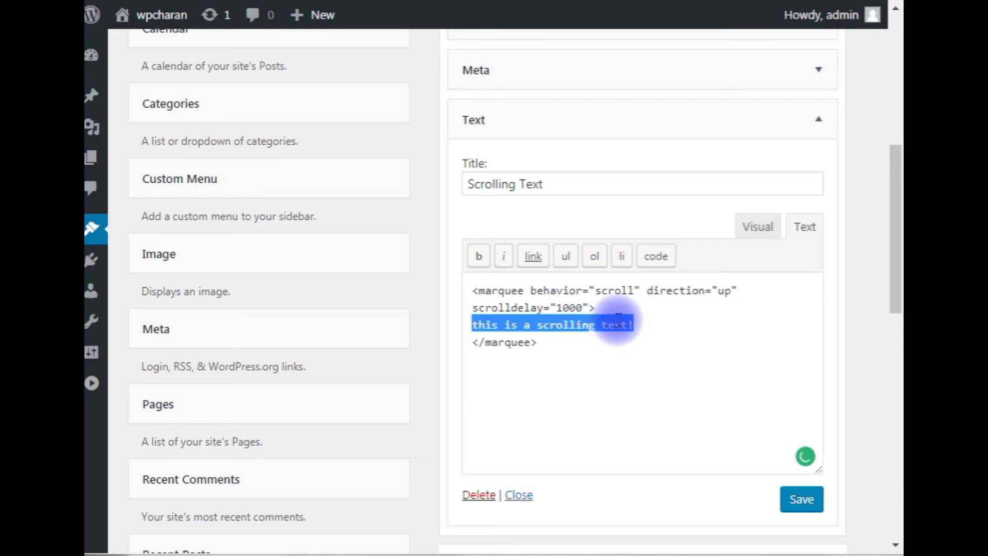
key(Right)
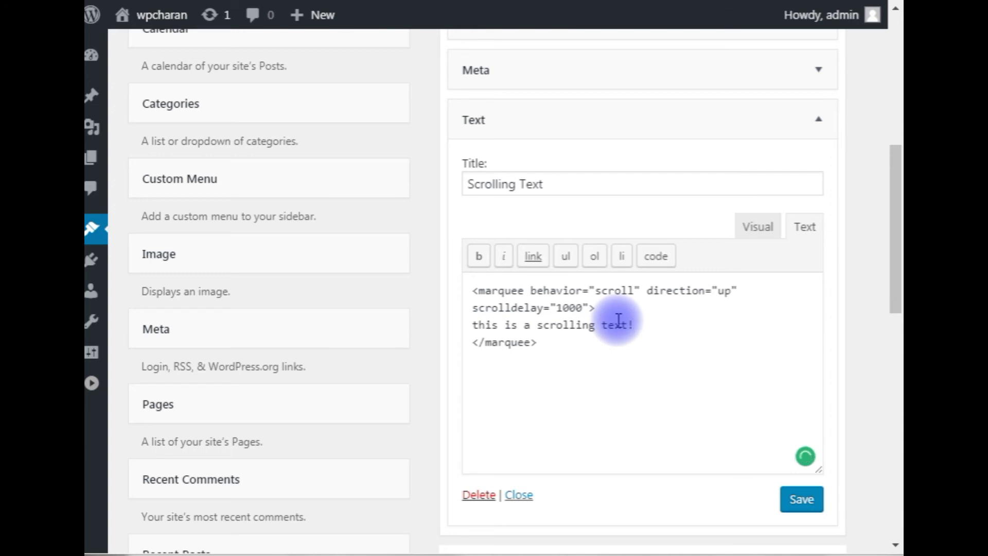
key(Return)
key(ctrl+v)
key(Return)
key(ctrl+v)
key(Return)
key(ctrl+v)
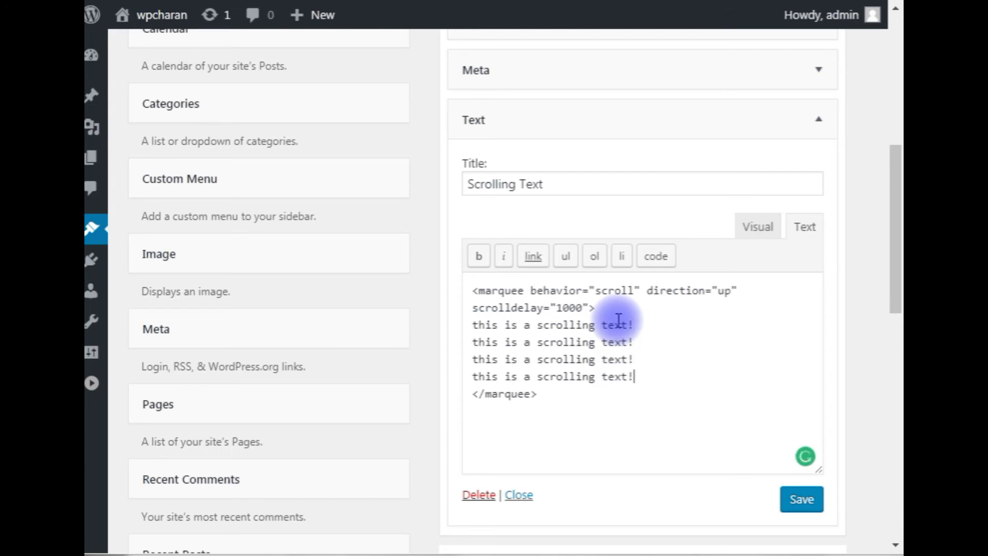
key(Return)
key(ctrl+v)
key(Return)
key(ctrl+v)
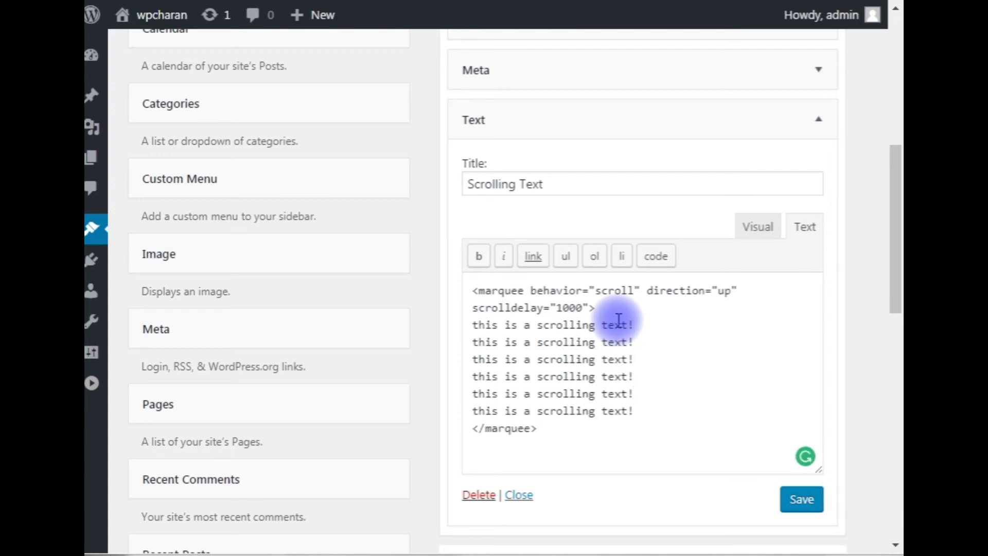
click(799, 507)
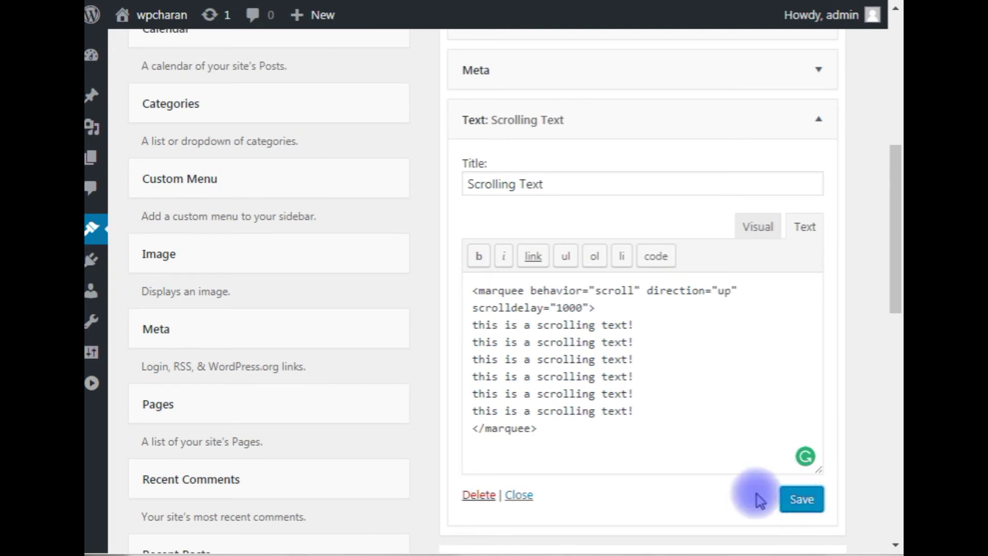
Save the Scrolling Text widget again and drag it directly below Search in the Sidebar.
click(802, 498)
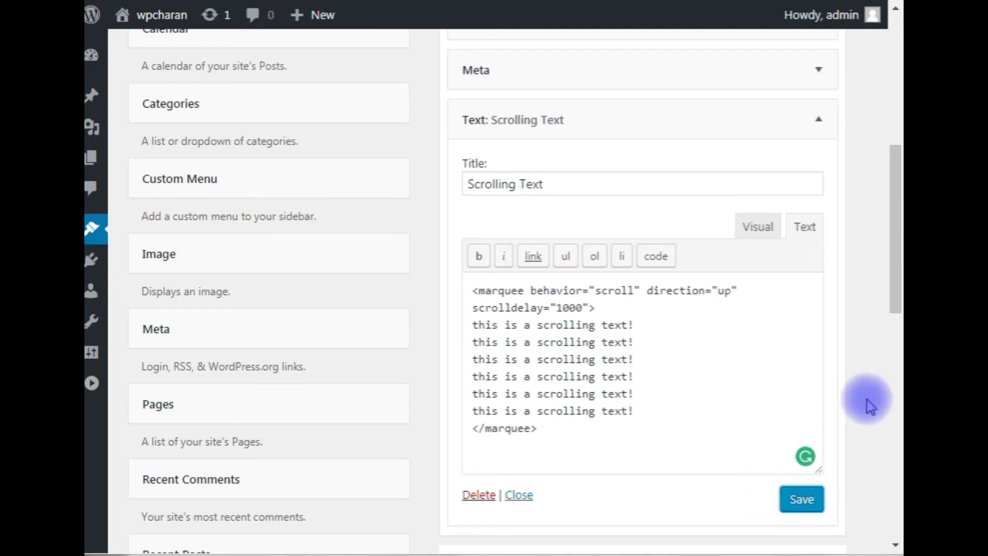
scroll(849, 349, up, 4)
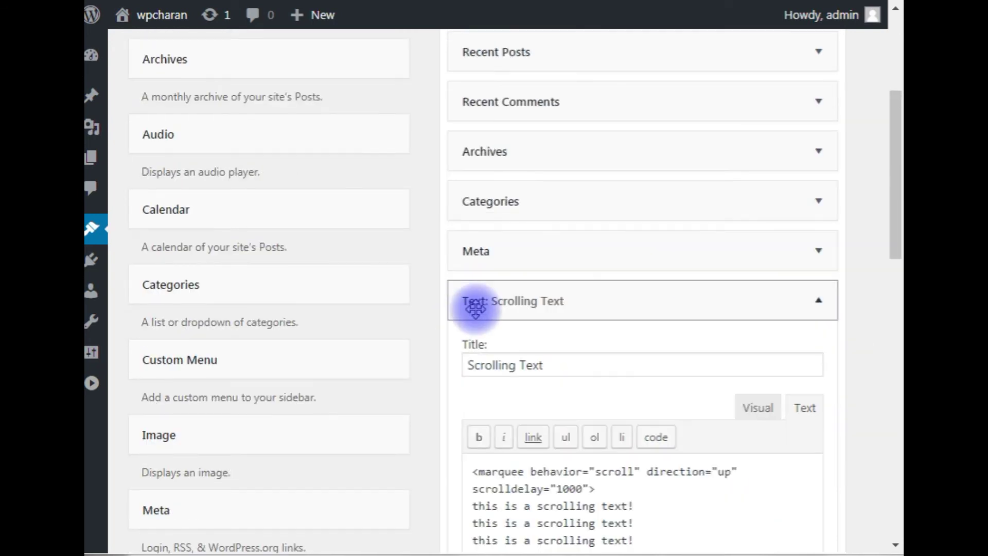
click(481, 304)
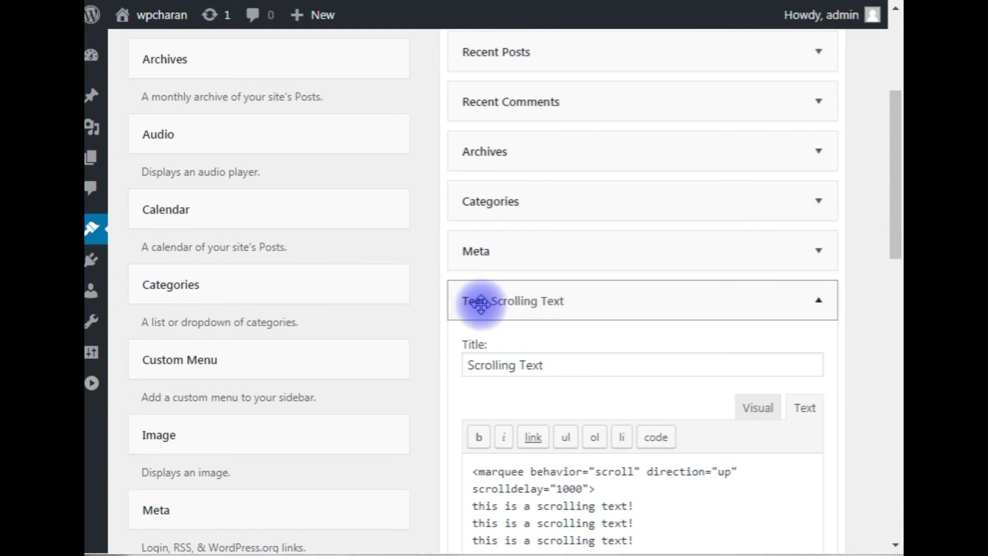
drag(480, 304, 480, 177)
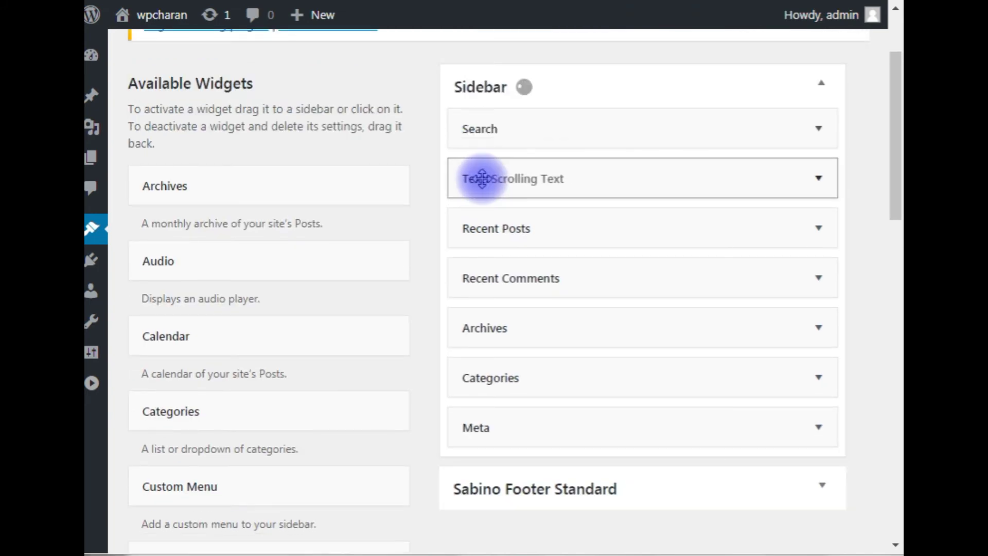
scroll(561, 238, up, 2)
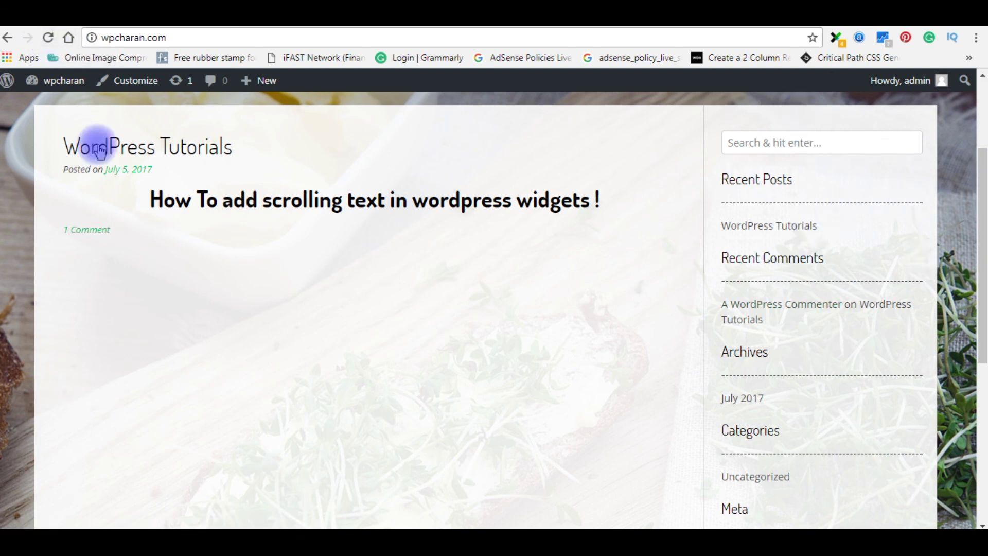
Reload the live blog's front page to show the updated sidebar.
click(48, 40)
click(47, 39)
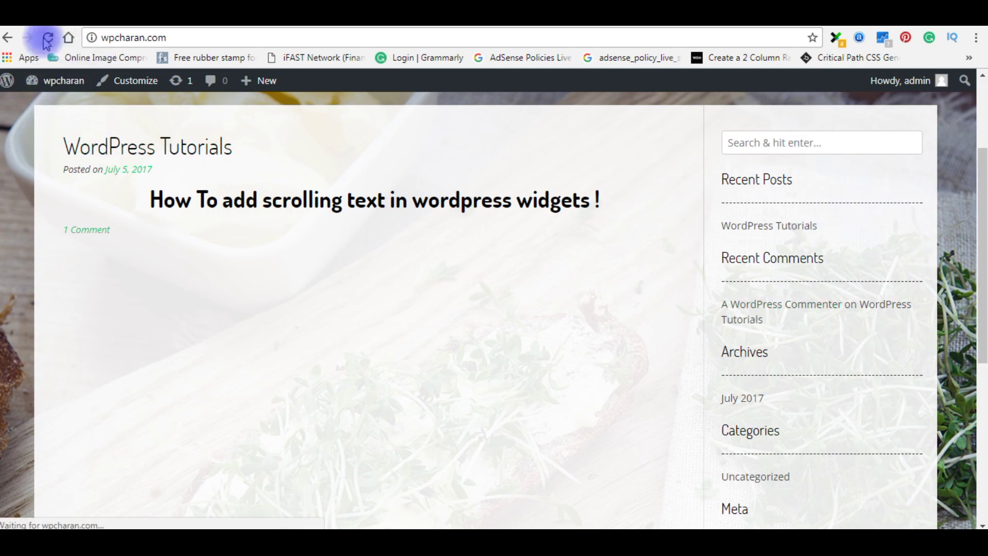